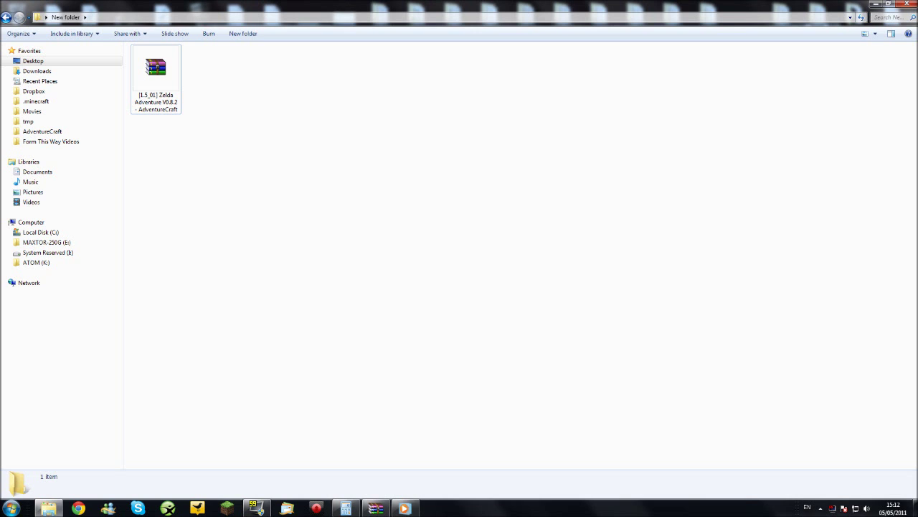
# Extract the Zelda Adventure archive in place, creating the 53.9 MB AdventureCraft folder in New folder.
pyautogui.rightClick(157, 59)
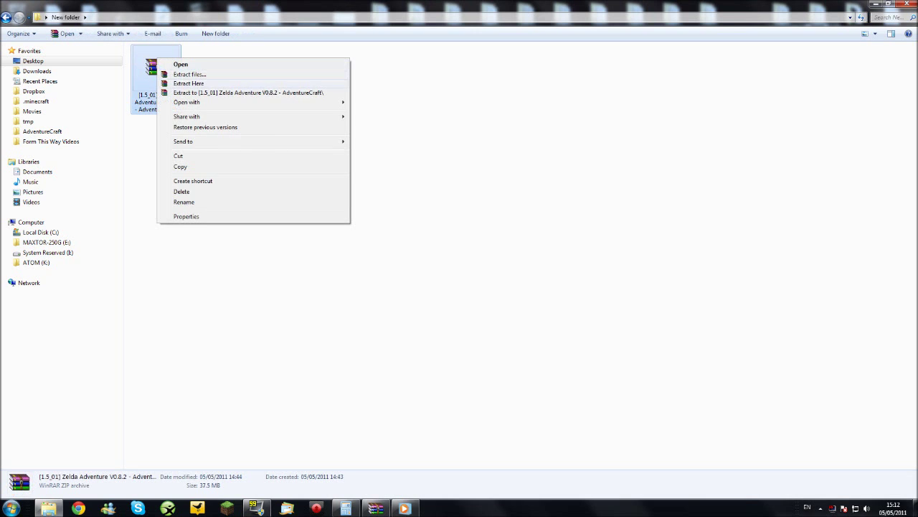
pyautogui.press('Escape')
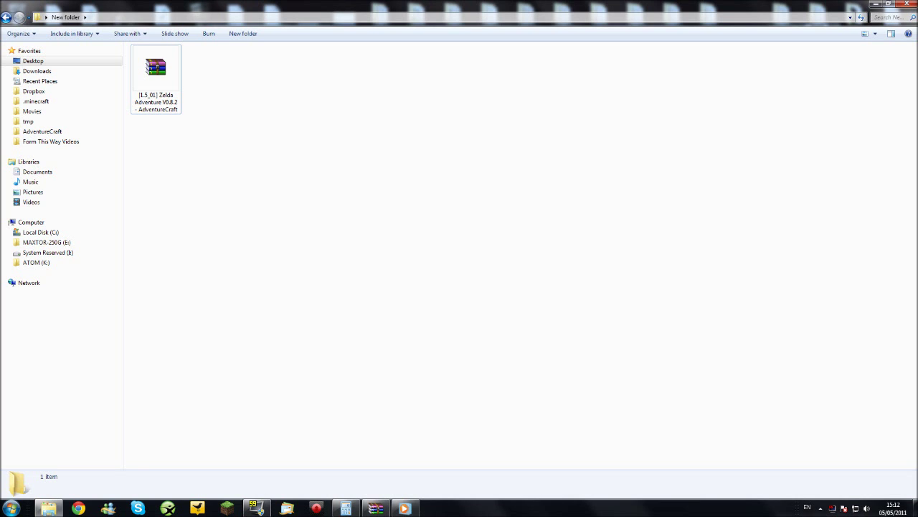
pyautogui.rightClick(178, 68)
pyautogui.click(215, 94)
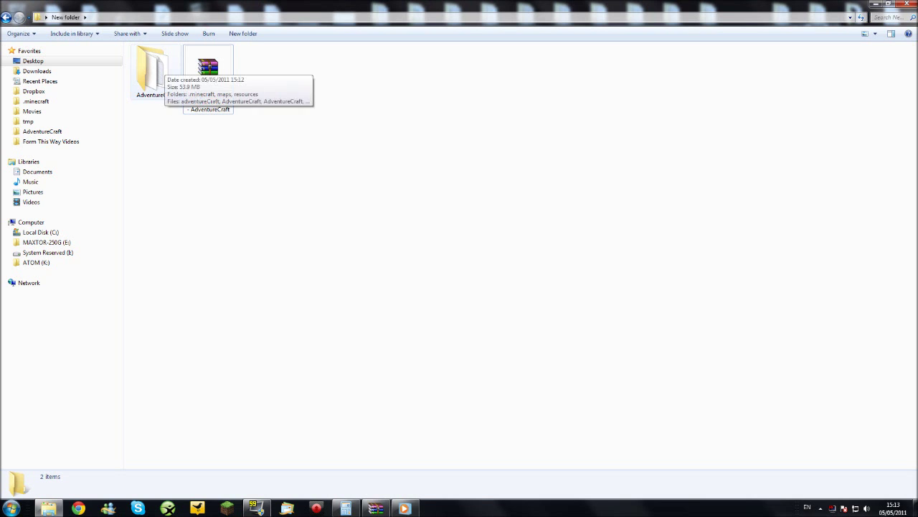
# Open the AdventureCraft folder, run AdventureCraft, and browse the news blog's r627 Store Block post.
pyautogui.doubleClick(152, 68)
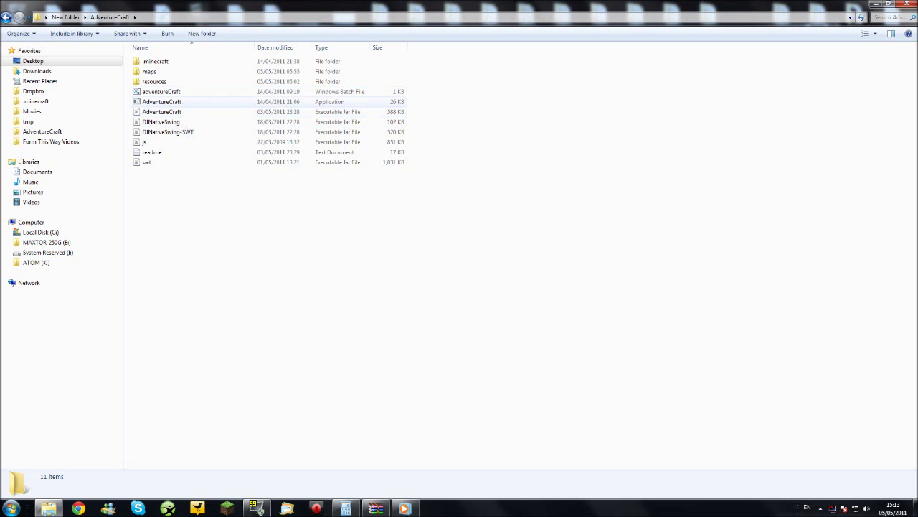
pyautogui.click(172, 102)
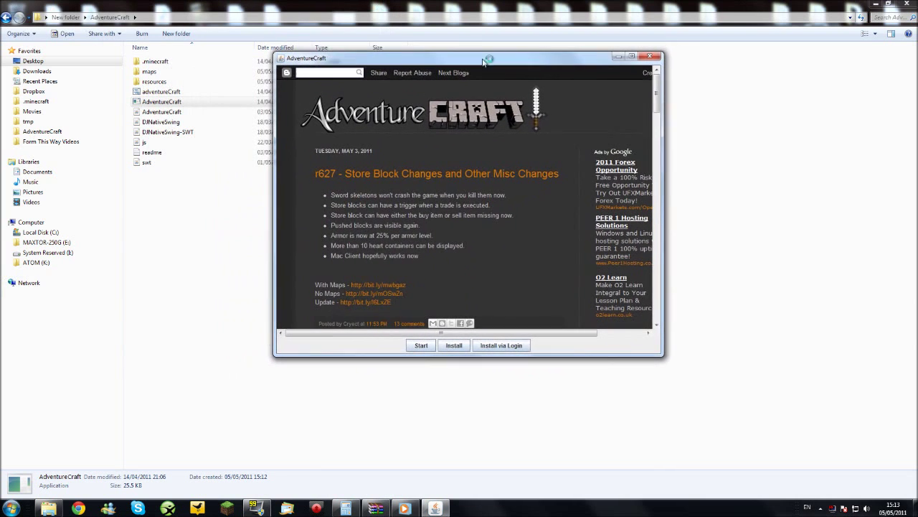
pyautogui.scroll(-10, 467, 196)
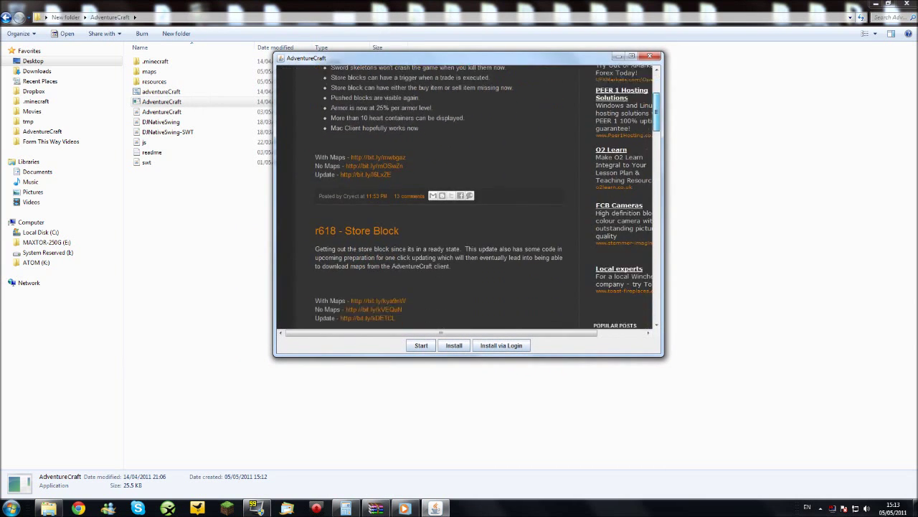
pyautogui.scroll(-15, 467, 195)
pyautogui.scroll(20, 466, 195)
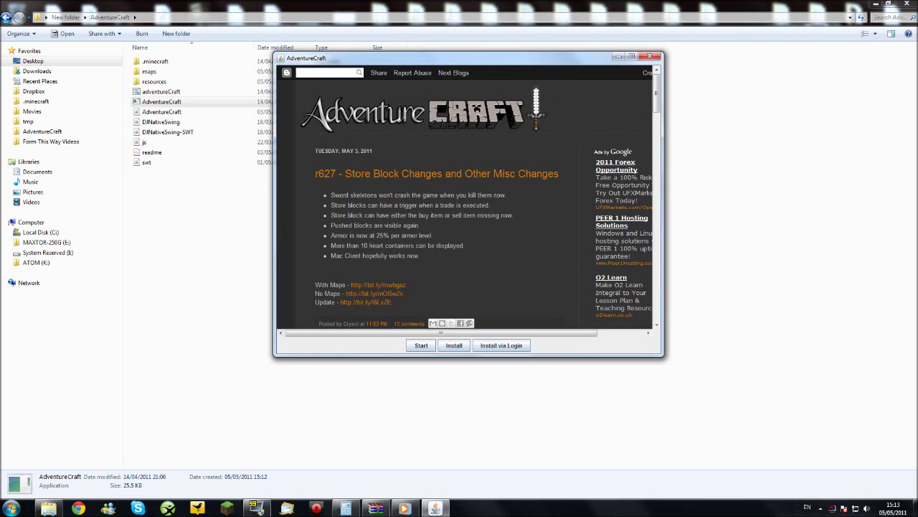
pyautogui.scroll(-3, 466, 195)
pyautogui.scroll(3, 466, 195)
pyautogui.scroll(-1, 466, 195)
pyautogui.scroll(-1, 480, 197)
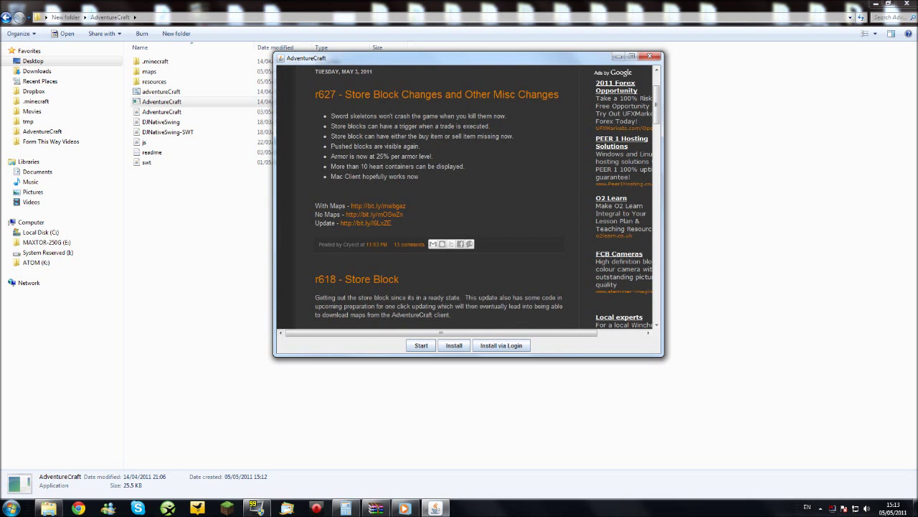
pyautogui.scroll(2, 466, 196)
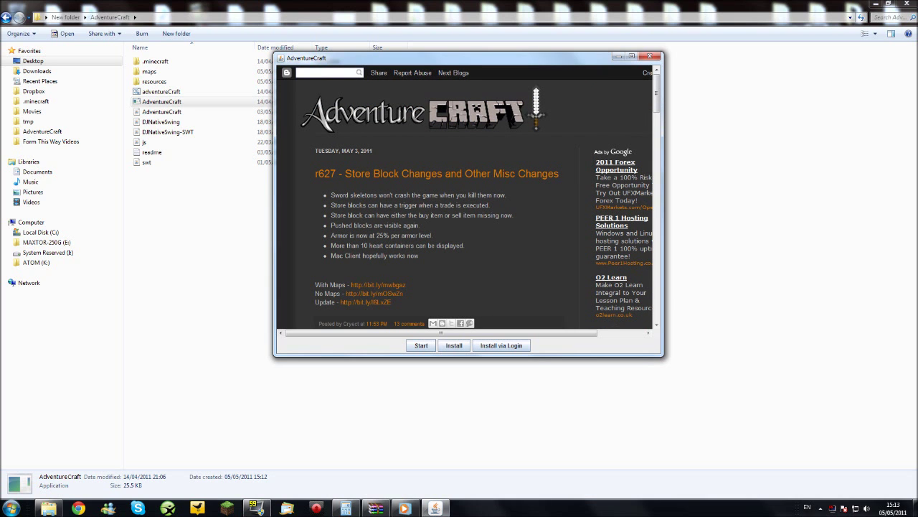
# Try the plain install, dismiss the compressed size error, and relaunch the centred AdventureCraft launcher.
pyautogui.click(454, 345)
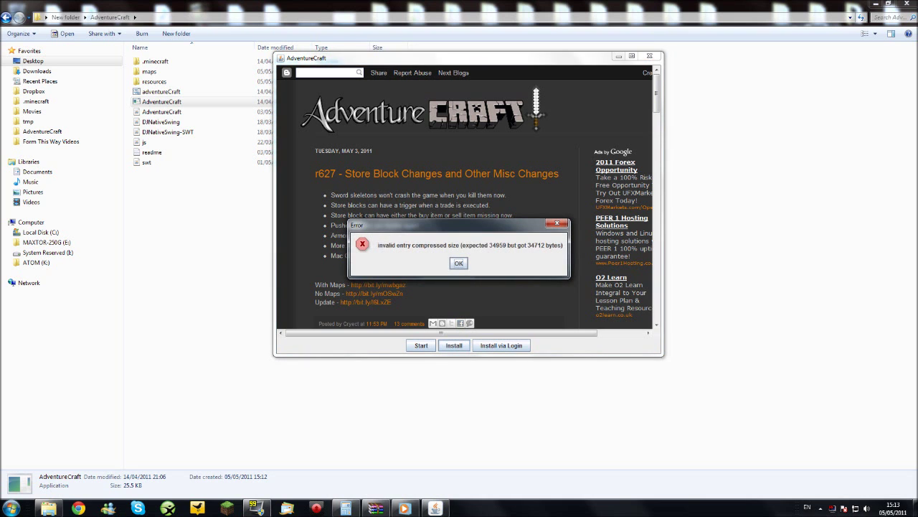
pyautogui.press('Return')
pyautogui.press('Return')
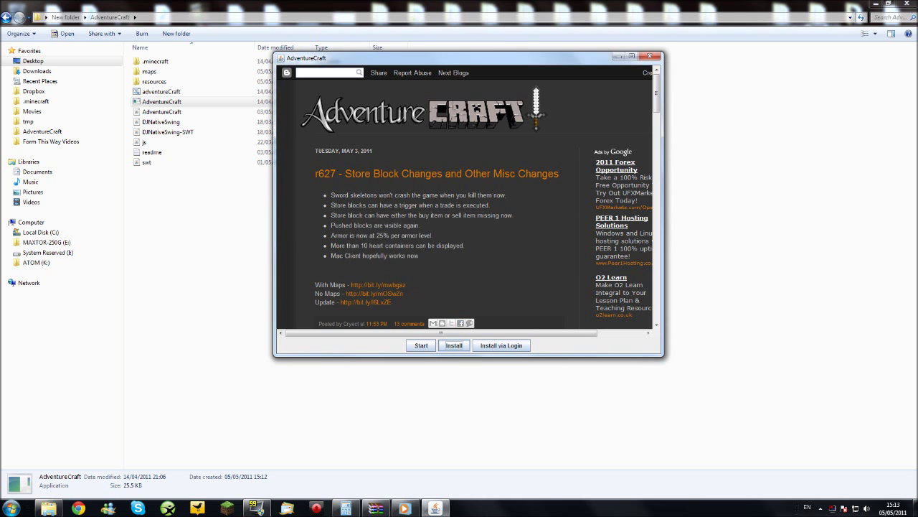
pyautogui.hotkey('shift', 'Tab')
pyautogui.press('Return')
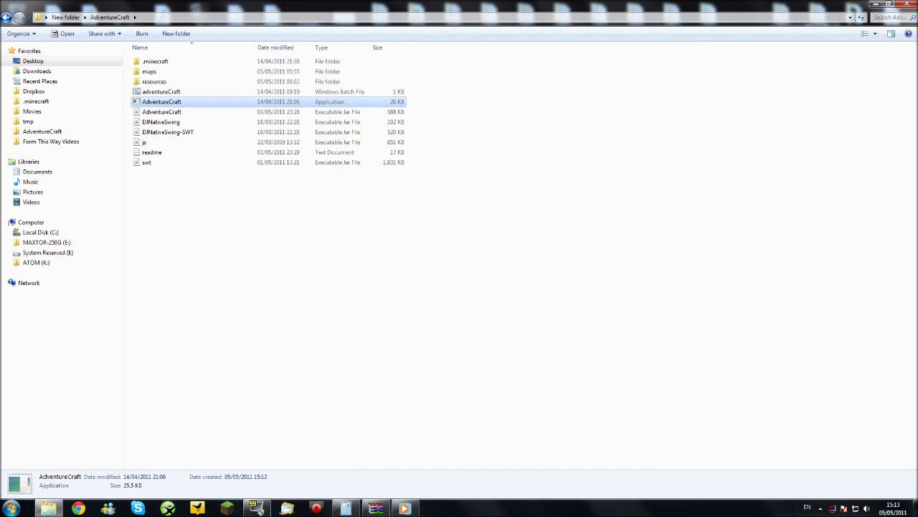
pyautogui.click(161, 101)
pyautogui.press('Return')
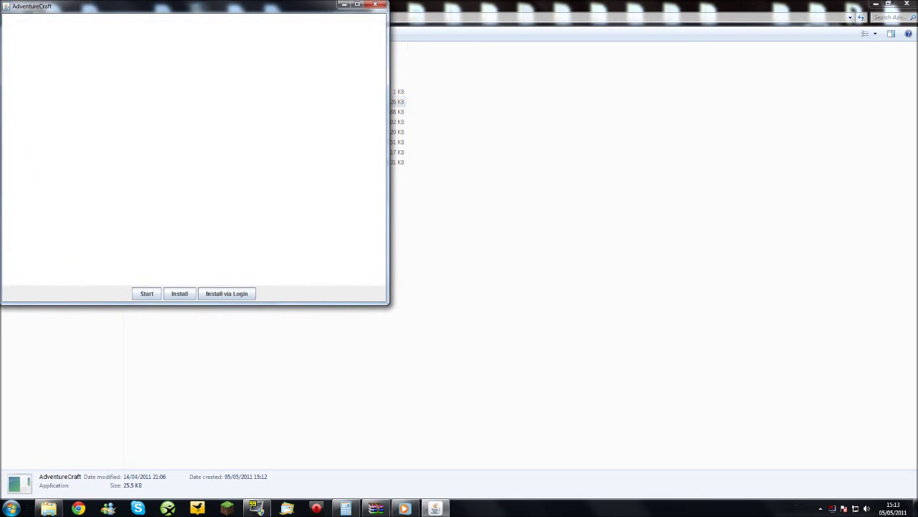
pyautogui.moveTo(283, 14); pyautogui.dragTo(487, 82)
# Install via Minecraft account login with username and password, then start the game.
pyautogui.click(496, 365)
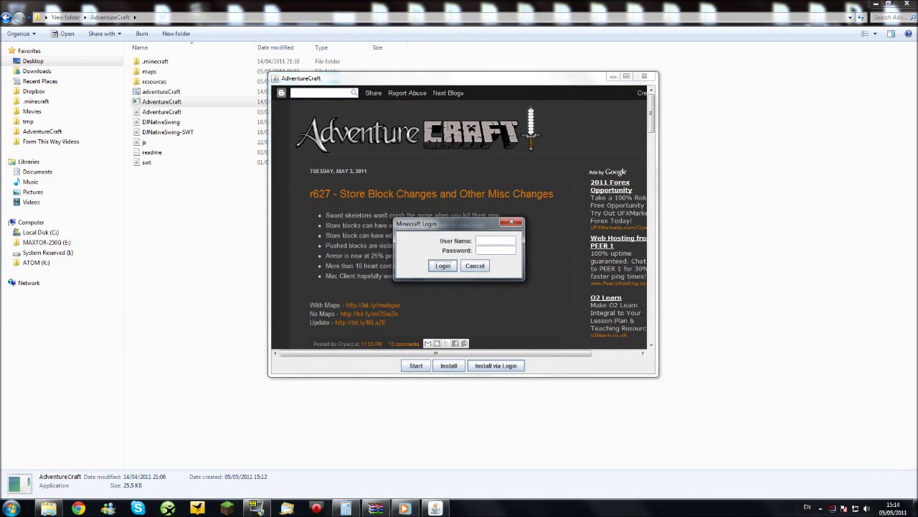
pyautogui.write('inthelittlewood•••••••')
pyautogui.press('Return')
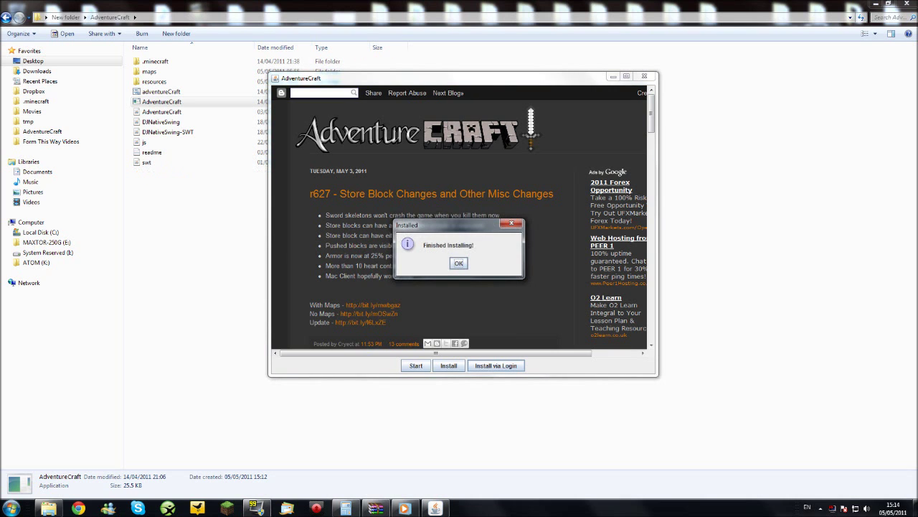
pyautogui.press('Return')
pyautogui.press('Tab')
pyautogui.press('space')
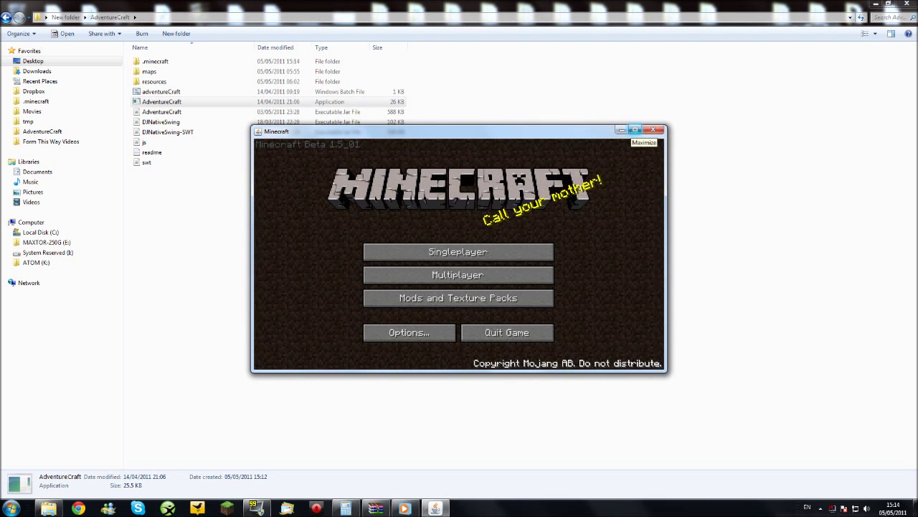
# Maximize Minecraft and load the Zelda Adventure V.0.8.2 map in Singleplayer.
pyautogui.click(635, 130)
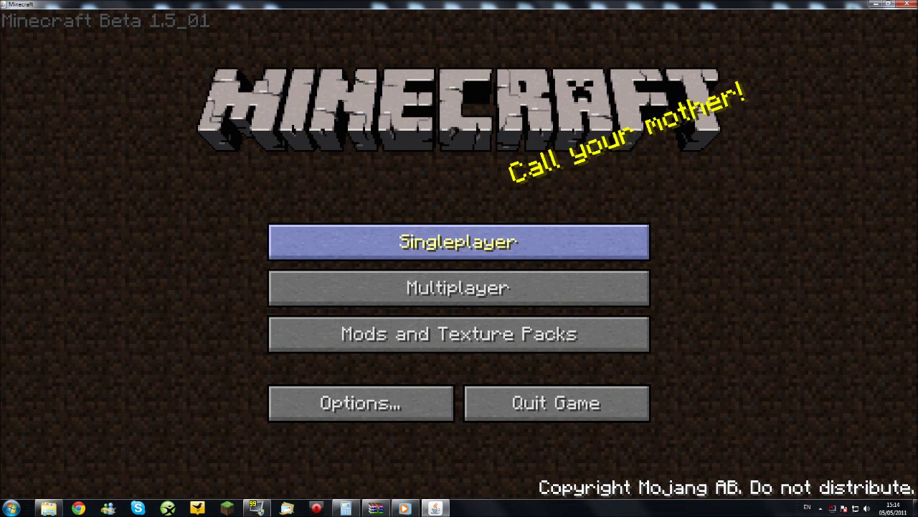
pyautogui.click(459, 242)
pyautogui.click(610, 420)
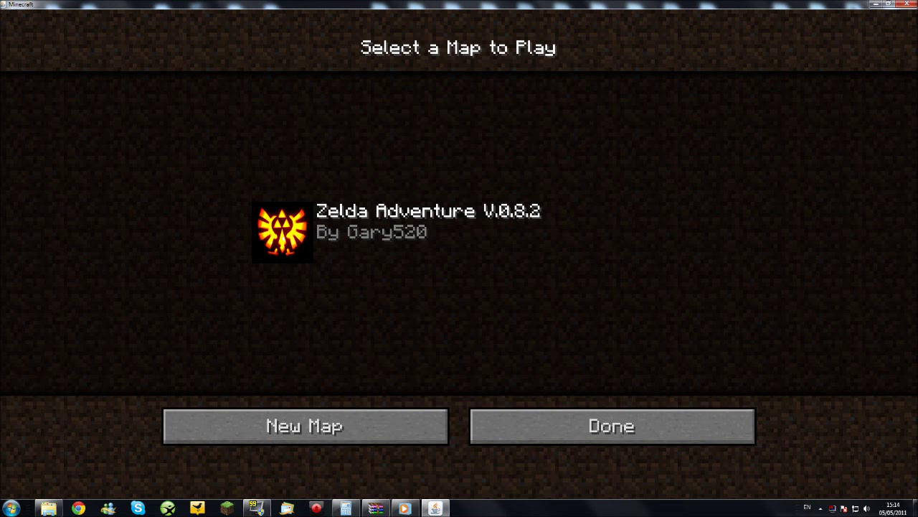
pyautogui.click(459, 231)
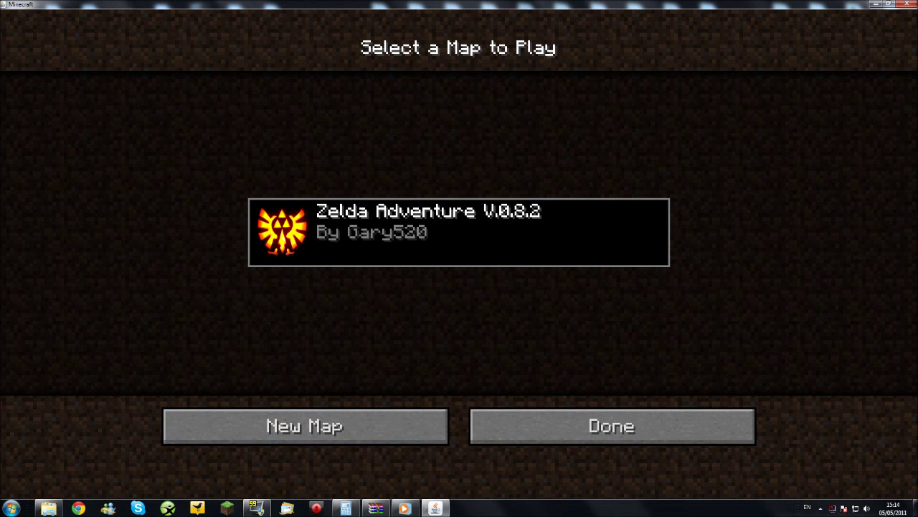
pyautogui.click(612, 426)
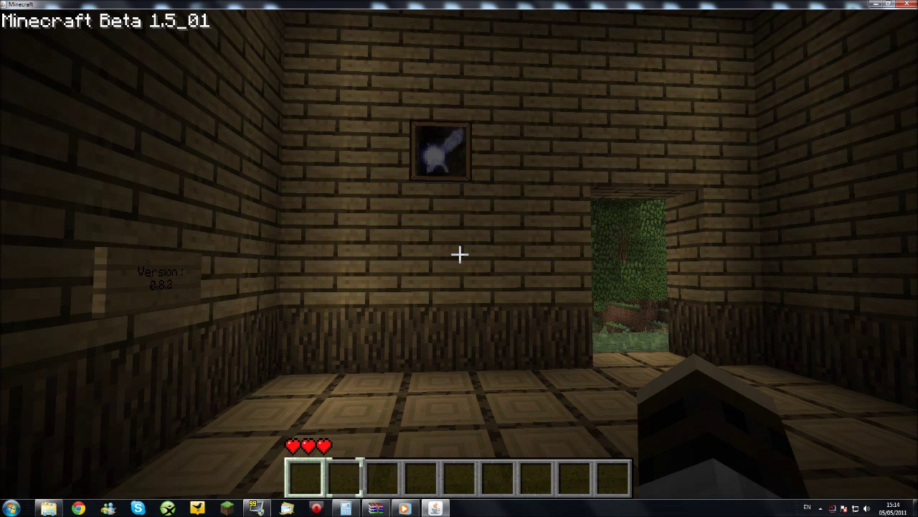
# Walk toward the doorway, then step back into the starting brick house.
pyautogui.press('w')
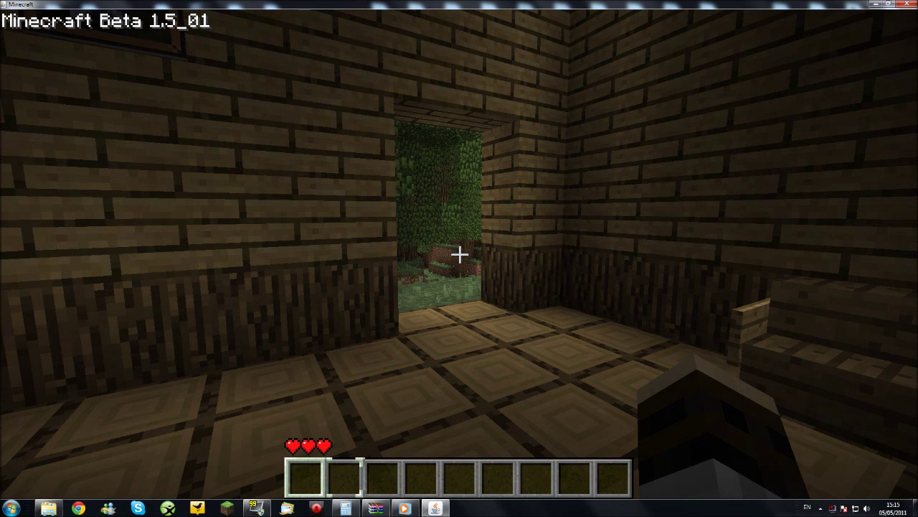
pyautogui.press('s')
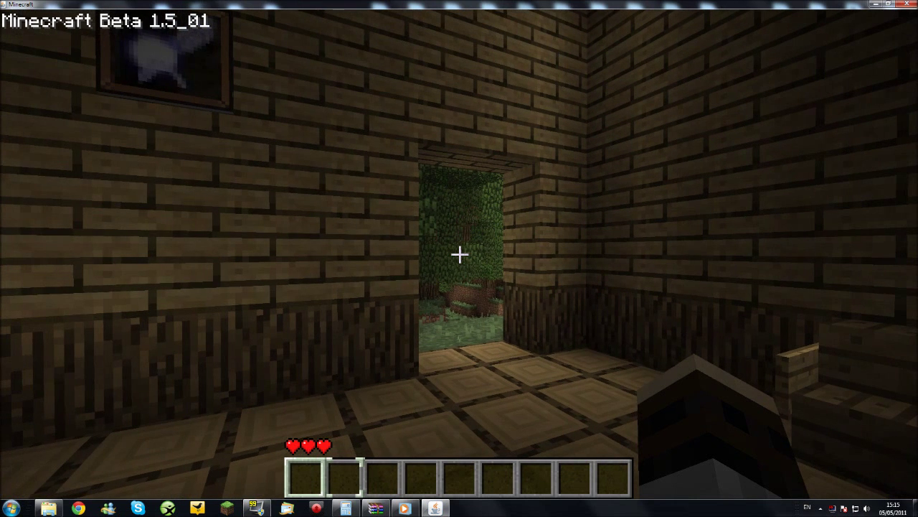
pyautogui.press('s')
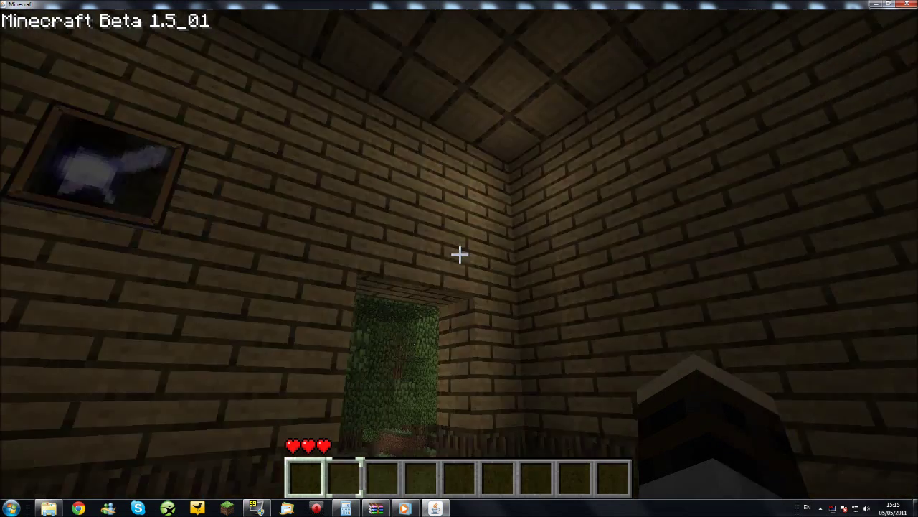
# Save and quit the Zelda world, then close the Minecraft game window.
pyautogui.press('Escape')
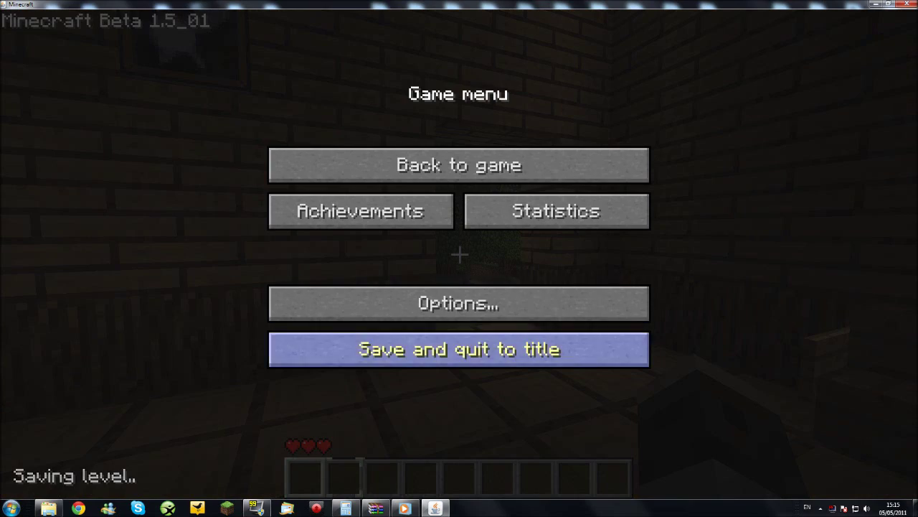
pyautogui.click(459, 349)
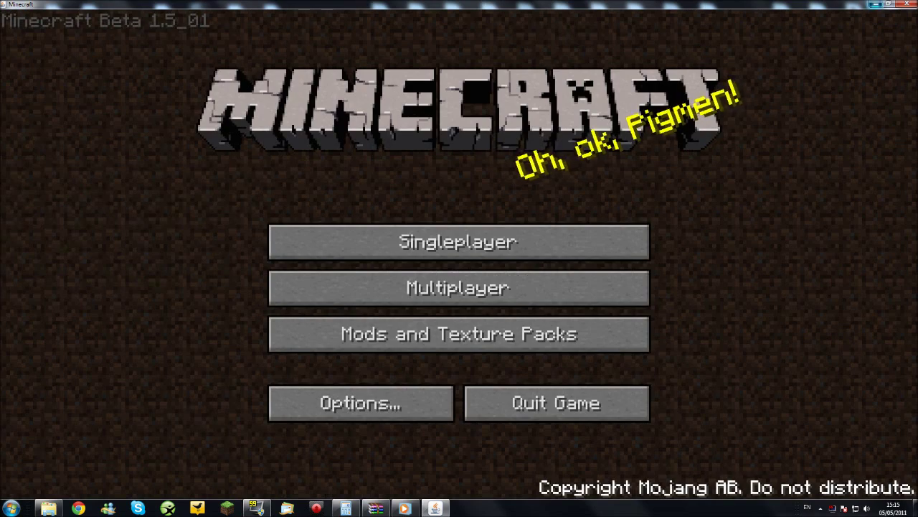
pyautogui.hotkey('alt', 'Tab')
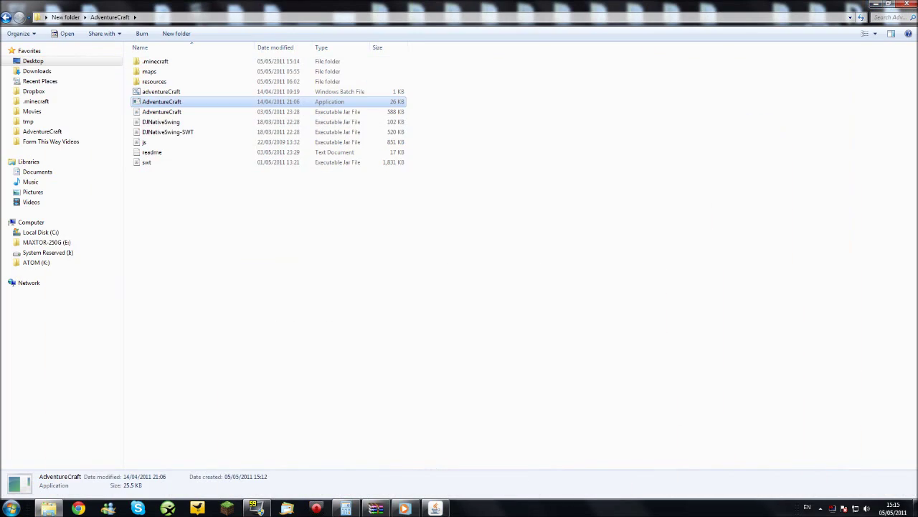
pyautogui.rightClick(435, 508)
pyautogui.click(434, 483)
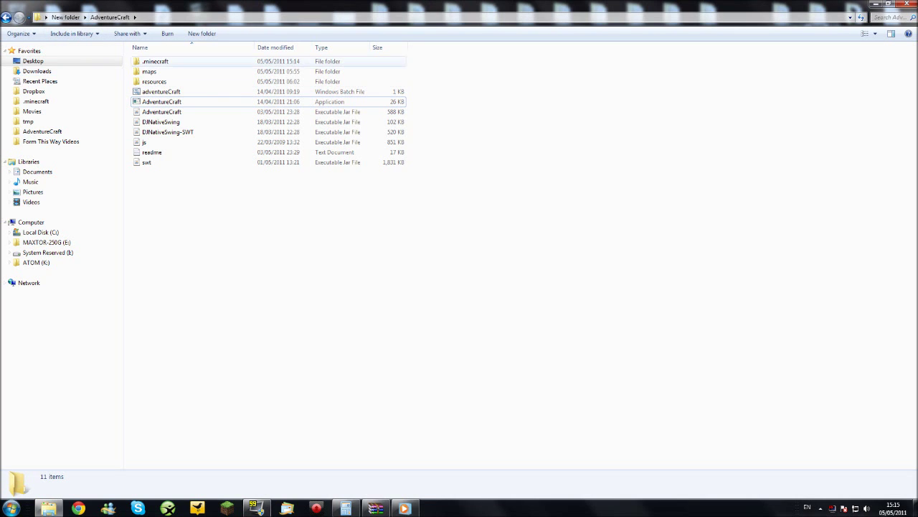
# Drag AgiCraftv3.6.5_2 from WinRAR into the maps folder and relaunch AdventureCraft.
pyautogui.doubleClick(151, 71)
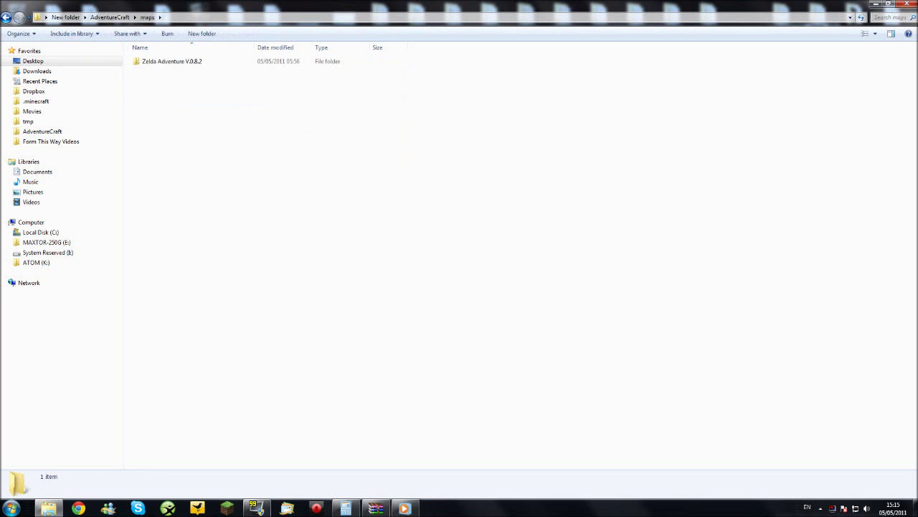
pyautogui.click(376, 508)
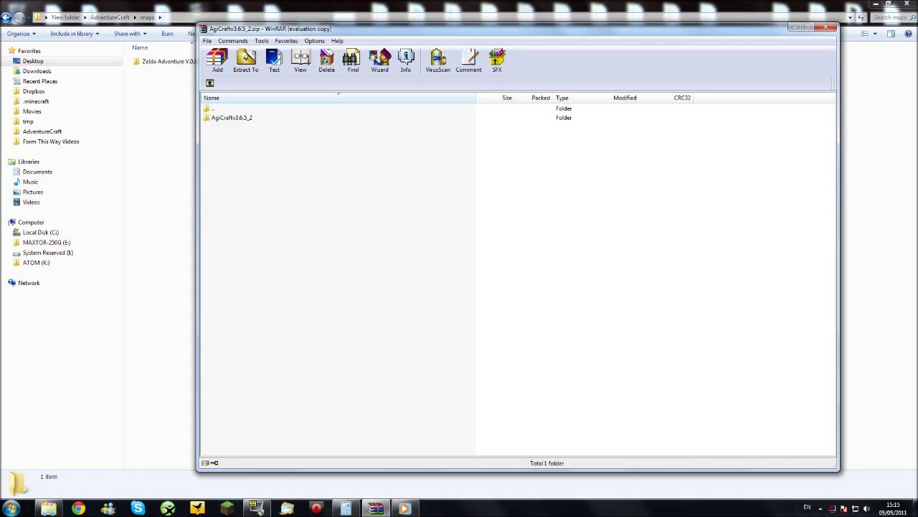
pyautogui.moveTo(396, 34); pyautogui.dragTo(640, 26)
pyautogui.click(476, 107)
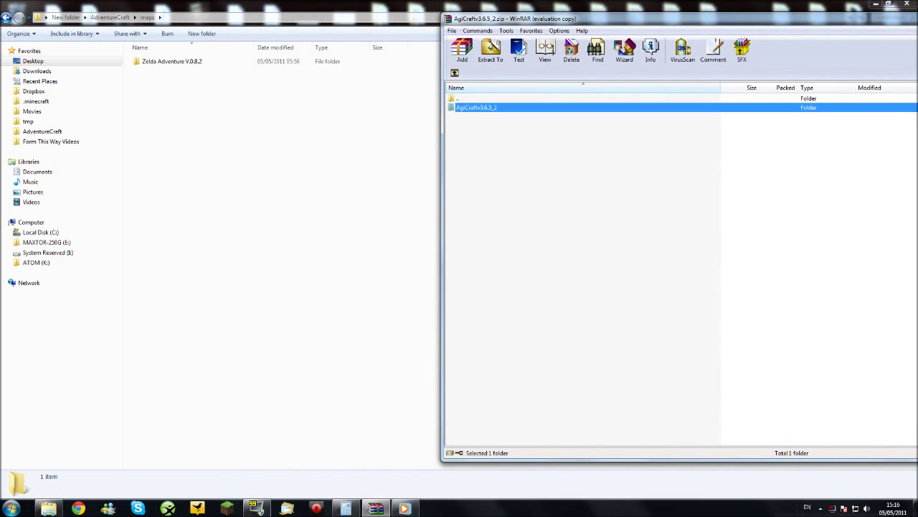
pyautogui.moveTo(477, 107); pyautogui.dragTo(287, 179)
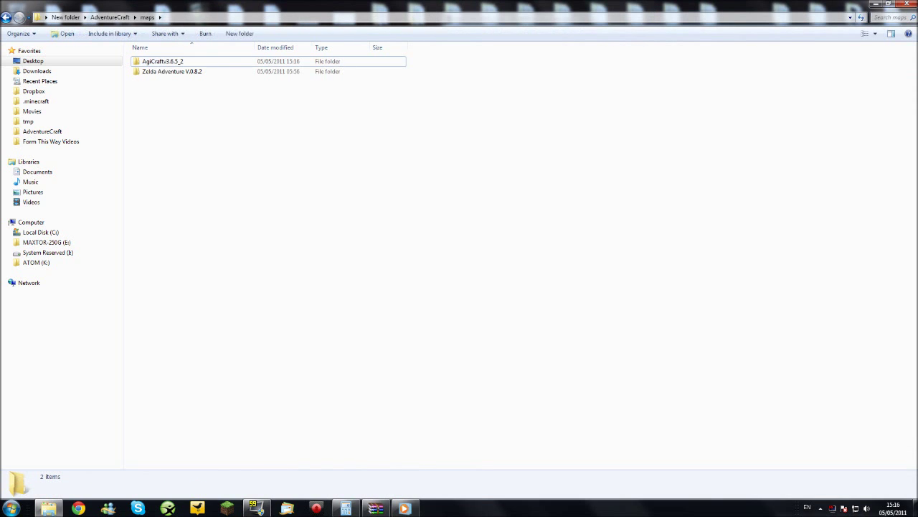
pyautogui.click(110, 17)
pyautogui.click(162, 101)
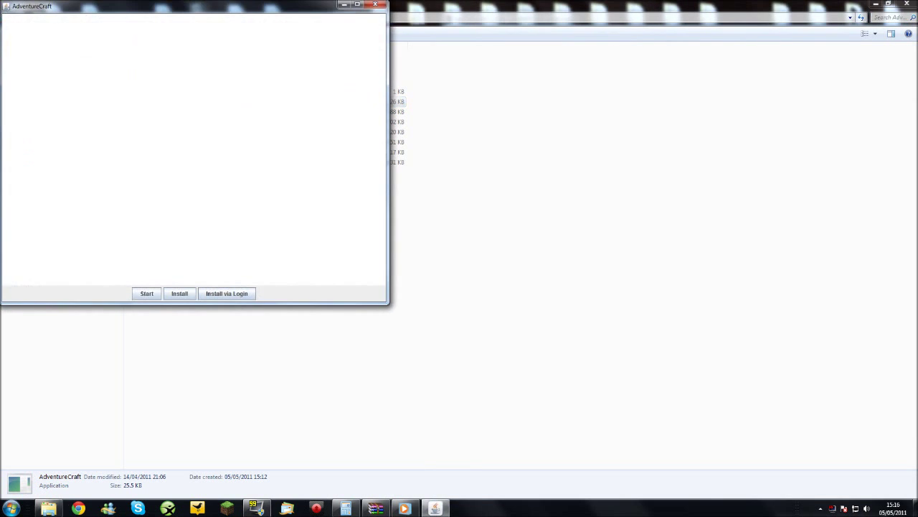
# Start the game maximized and create a new world on the AgiCraftv3.6.5_2 map.
pyautogui.click(146, 294)
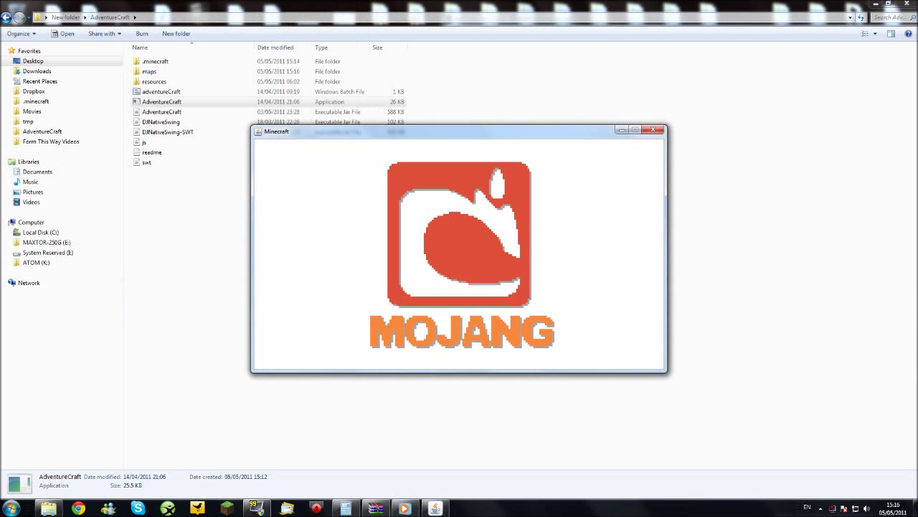
pyautogui.click(635, 129)
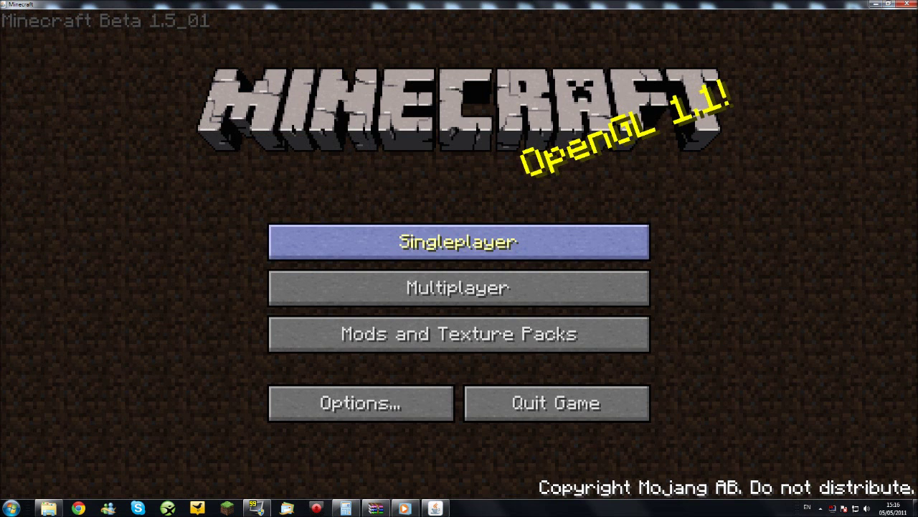
pyautogui.click(459, 242)
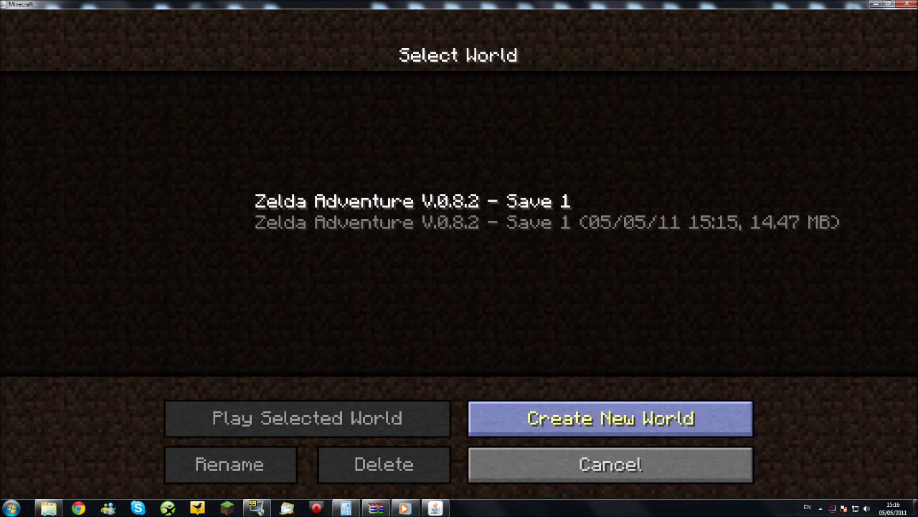
pyautogui.click(611, 418)
pyautogui.click(445, 198)
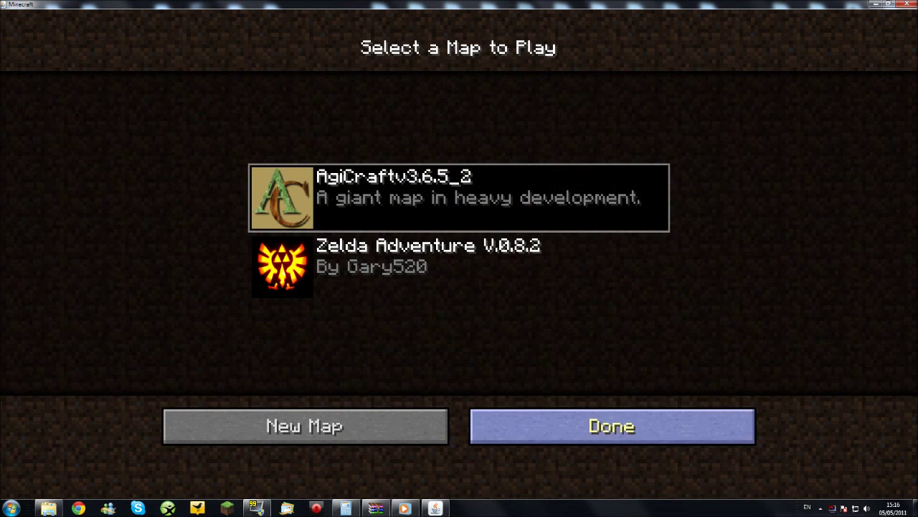
pyautogui.click(612, 426)
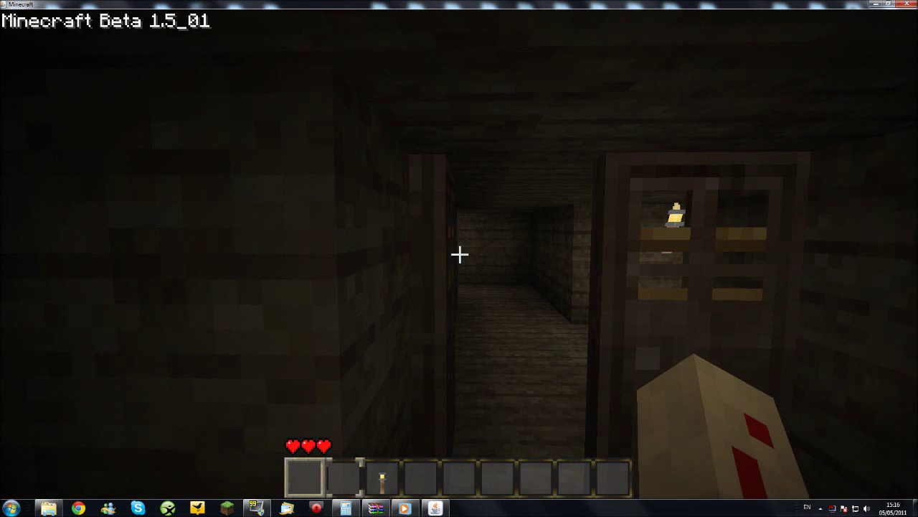
# Walk the corridors past the bookshelf into the room with the barred window.
pyautogui.moveTo(460, 253)
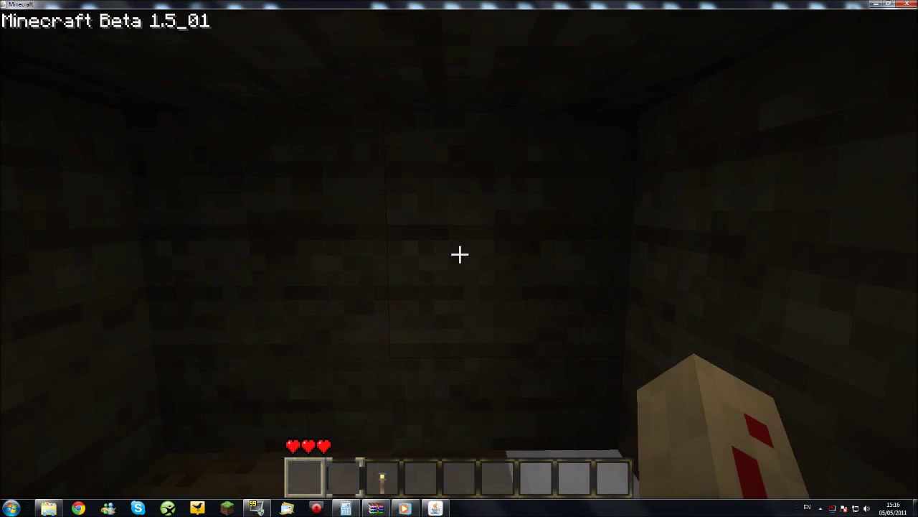
pyautogui.press('w')
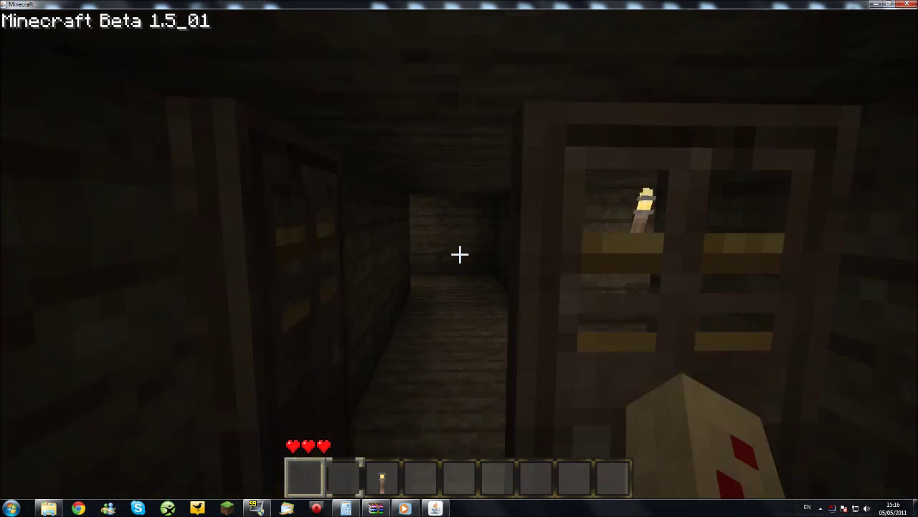
pyautogui.press('s')
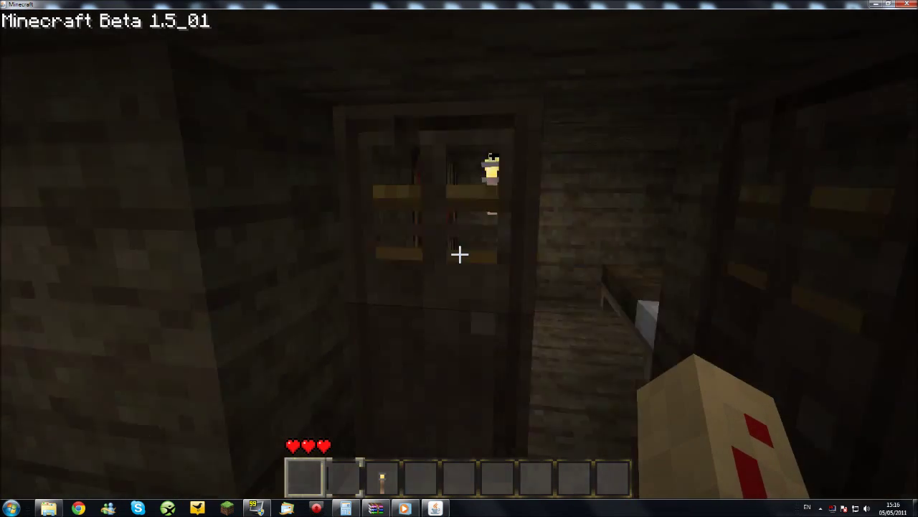
pyautogui.press('w')
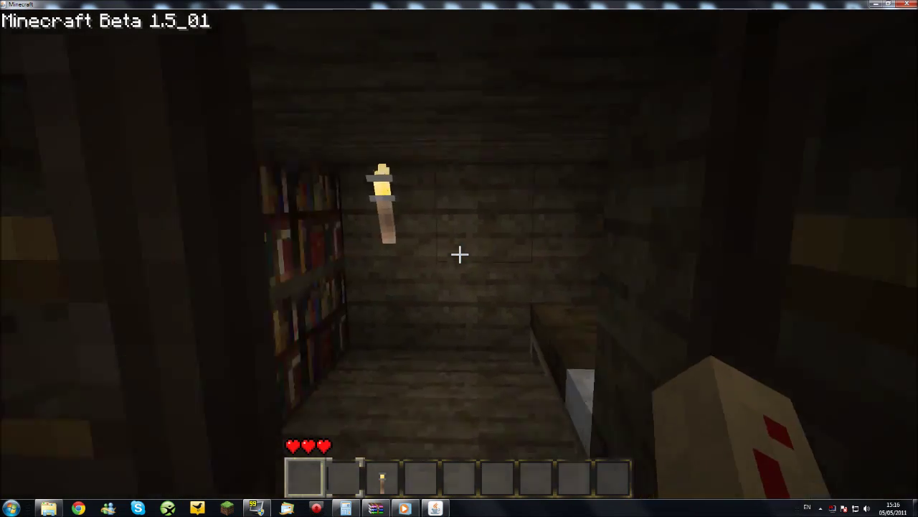
pyautogui.press('w')
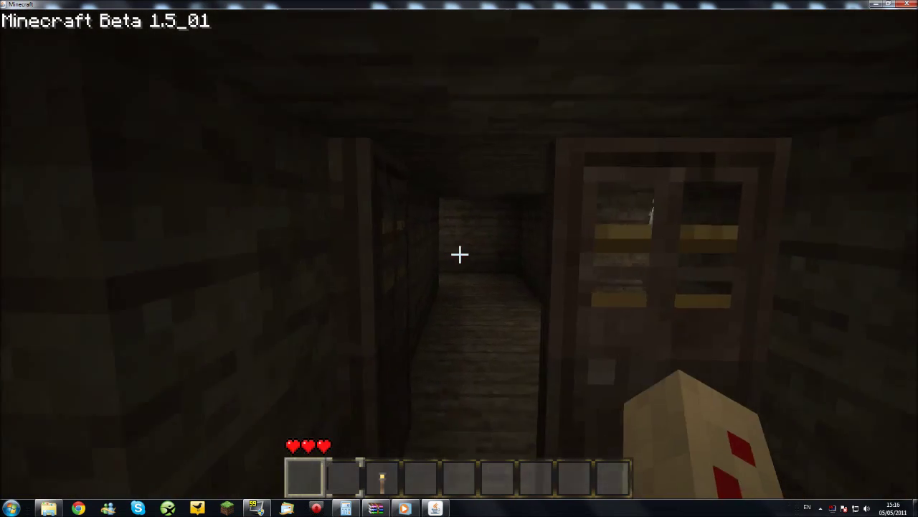
pyautogui.press('w')
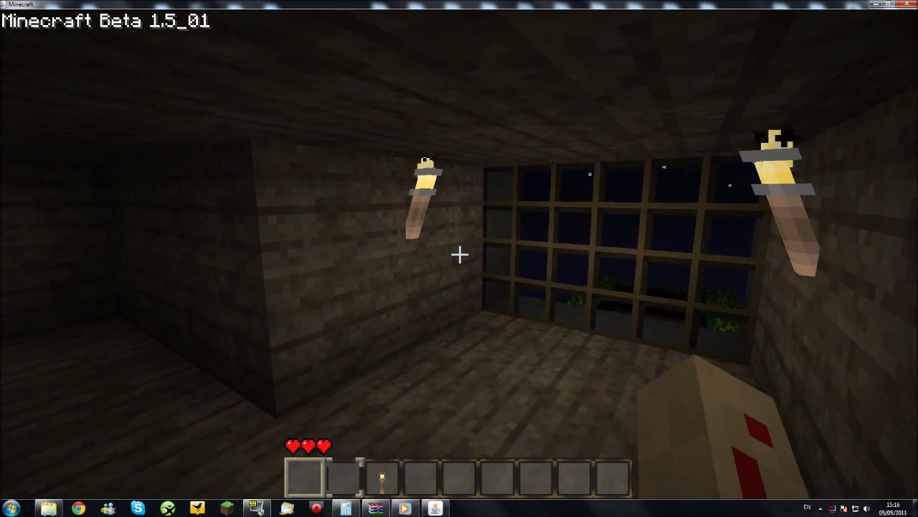